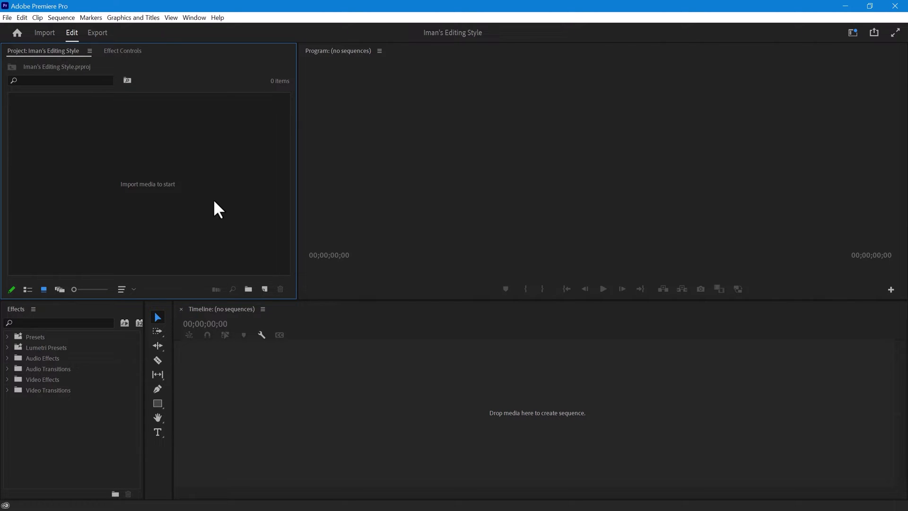
Create a 1920×1080 Color Matte, keeping its dark grey colour #151515.
{"action": "right_click", "coordinate": [200, 195]}
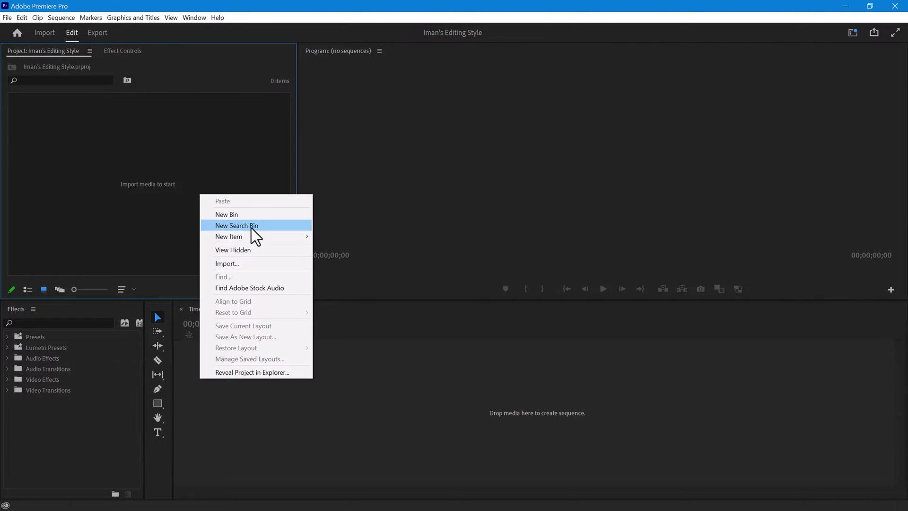
{"action": "mouse_move", "coordinate": [271, 238]}
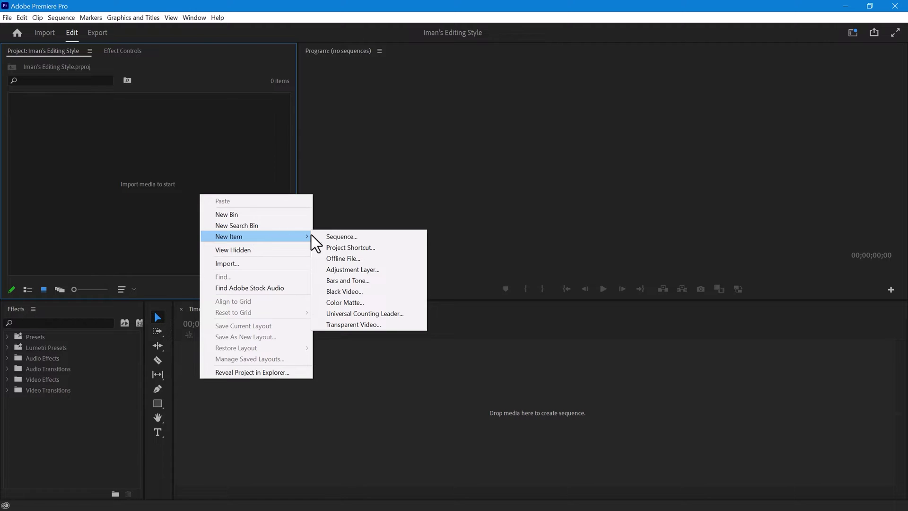
{"action": "left_click", "coordinate": [356, 304]}
{"action": "double_click", "coordinate": [442, 236]}
{"action": "type", "text": "1920"}
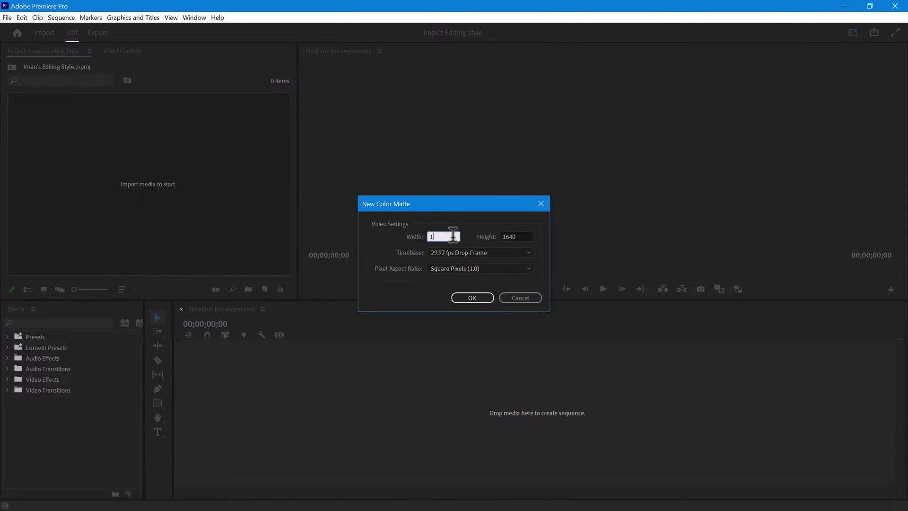
{"action": "key", "text": "Tab"}
{"action": "type", "text": "1080"}
{"action": "left_click", "coordinate": [472, 297]}
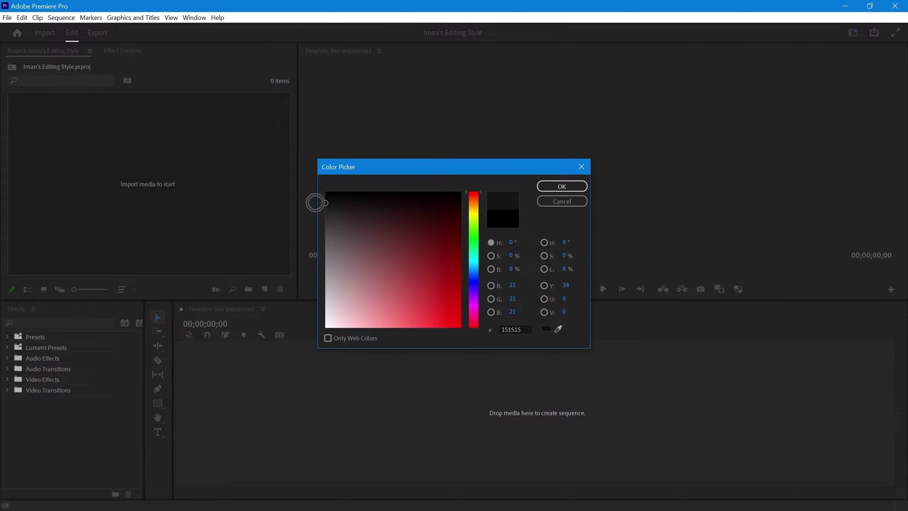
{"action": "left_click", "coordinate": [561, 186]}
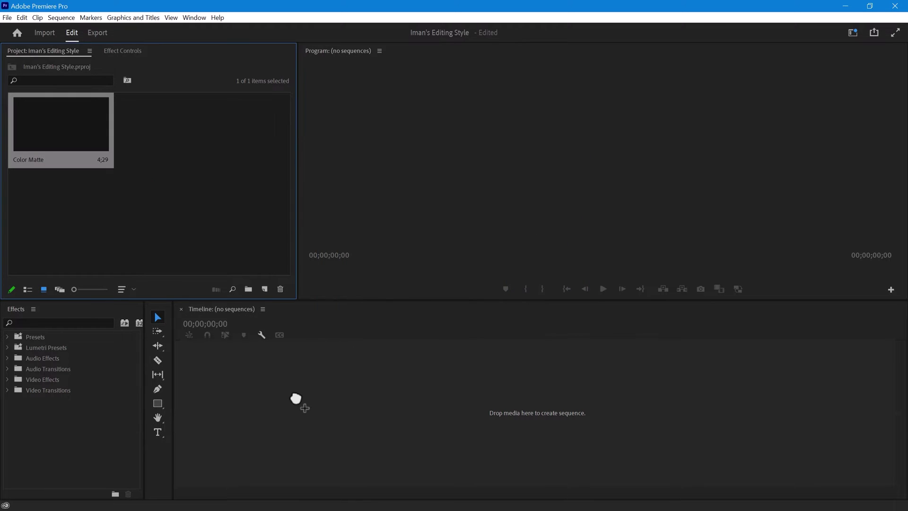
Drop the Color Matte into a new sequence and apply the Grid effect to it.
{"action": "left_click_drag", "start_coordinate": [295, 399], "coordinate": [315, 388]}
{"action": "left_click", "coordinate": [69, 346]}
{"action": "type", "text": "Grid"}
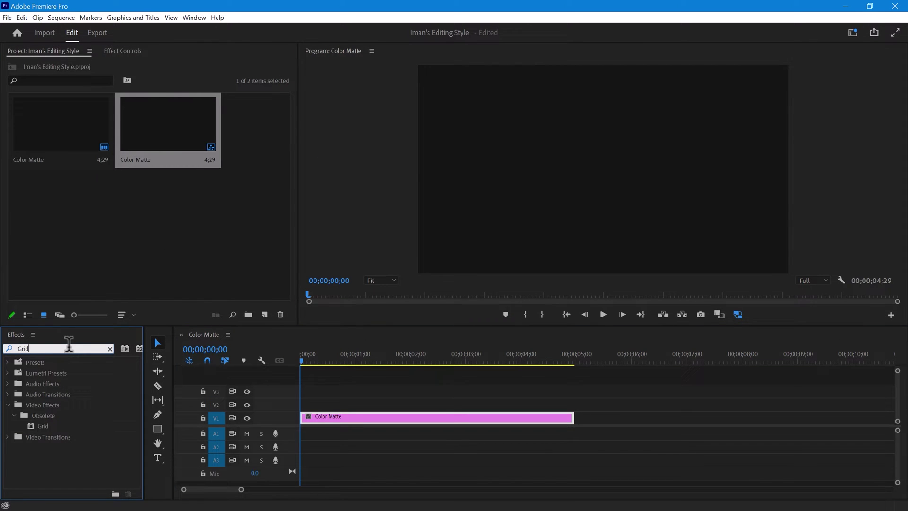
{"action": "left_click_drag", "start_coordinate": [59, 425], "coordinate": [351, 416]}
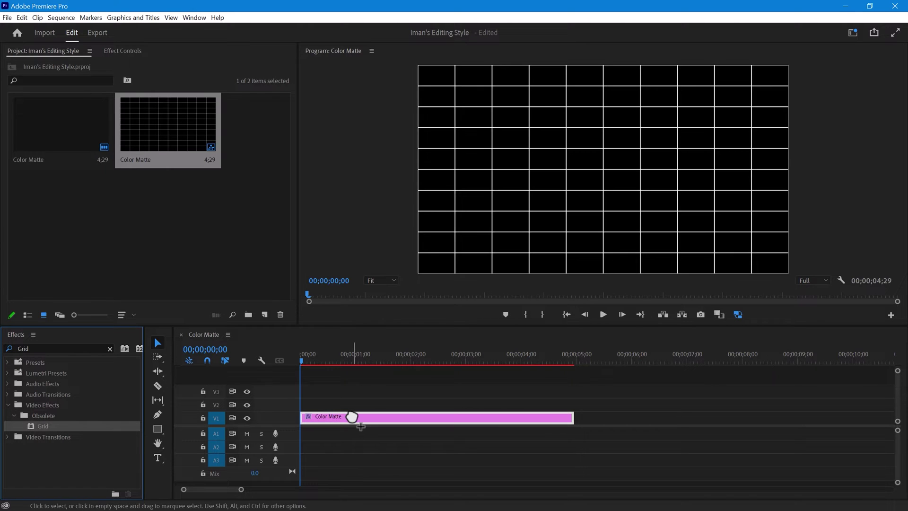
Set the Grid to size by Width Slider, width 239, with Overlay blending.
{"action": "left_click", "coordinate": [121, 50]}
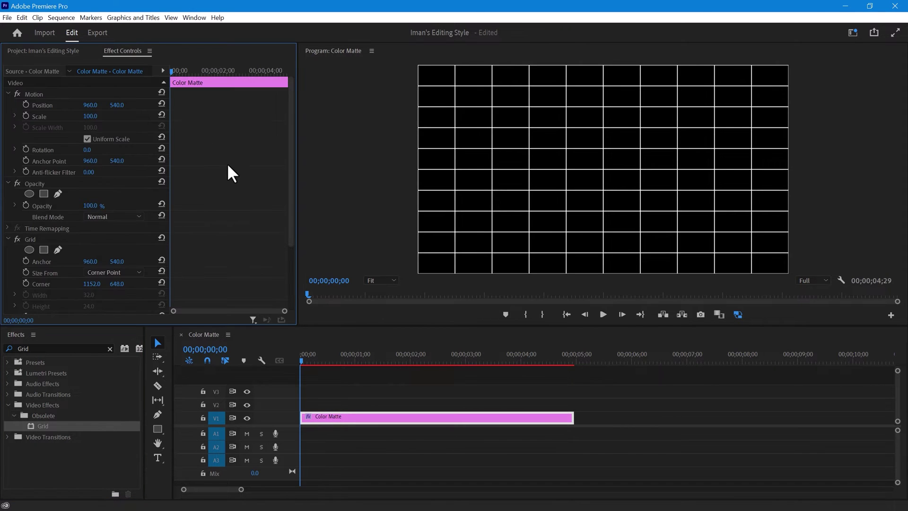
{"action": "scroll", "coordinate": [227, 163], "scroll_direction": "down", "scroll_amount": 5}
{"action": "left_click", "coordinate": [131, 185]}
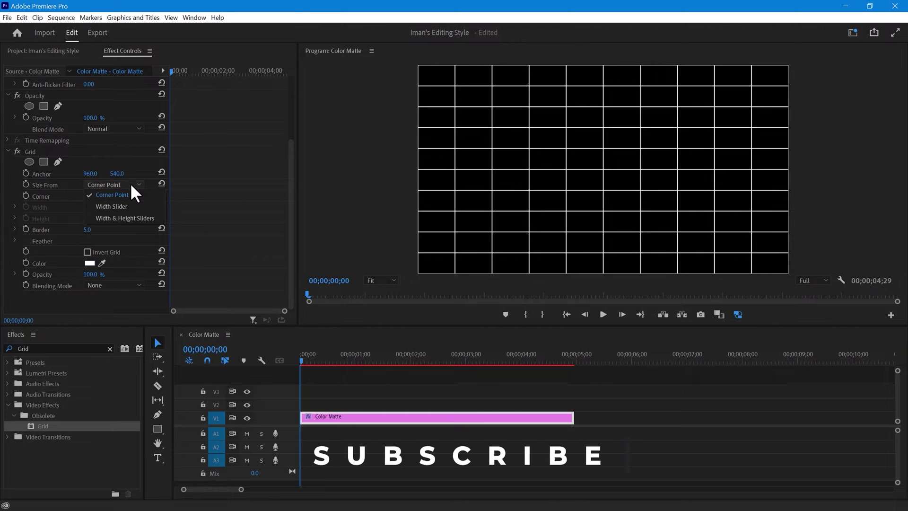
{"action": "left_click", "coordinate": [142, 204]}
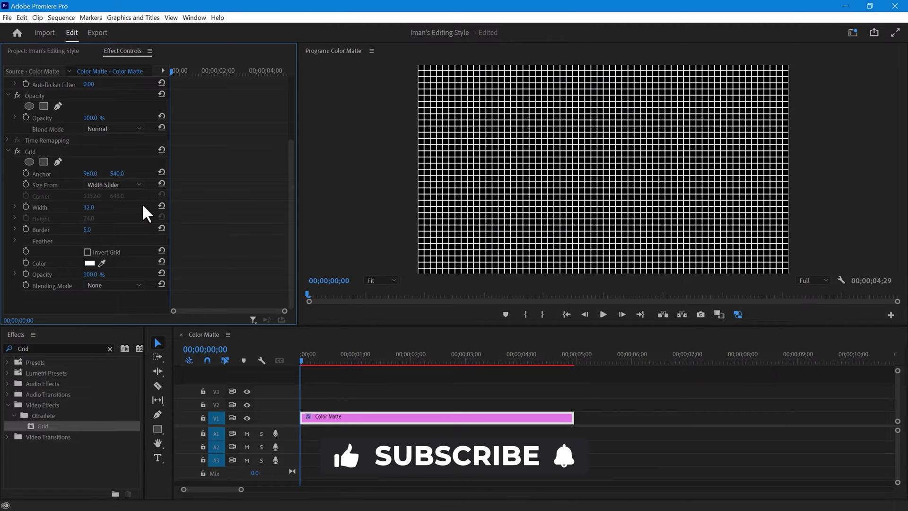
{"action": "left_click_drag", "start_coordinate": [92, 208], "coordinate": [192, 208]}
{"action": "left_click", "coordinate": [126, 285]}
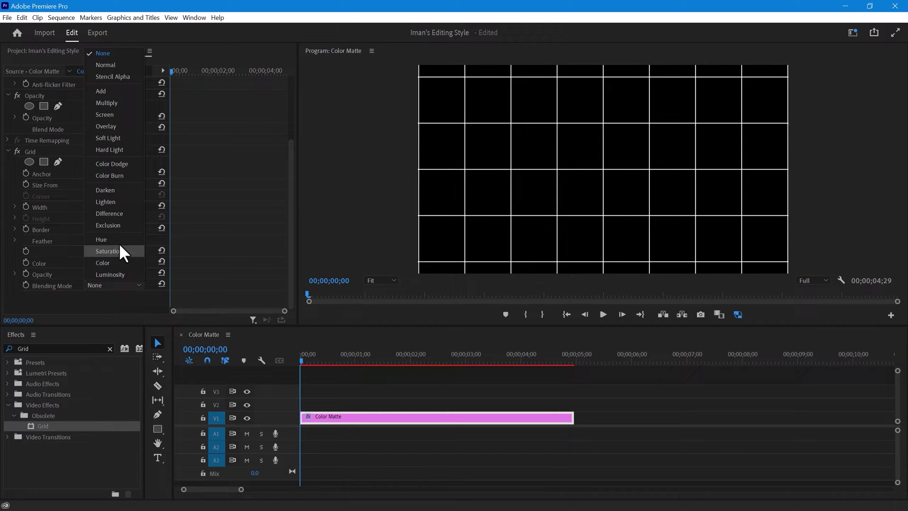
{"action": "left_click", "coordinate": [116, 135]}
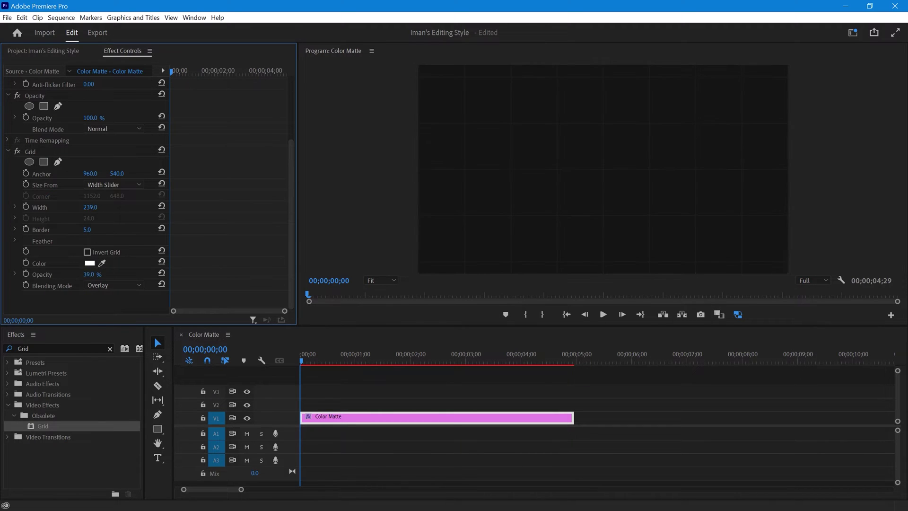
Apply the Ramp effect to the Color Matte, keeping a linear ramp shape.
{"action": "double_click", "coordinate": [80, 348]}
{"action": "type", "text": "Ramp"}
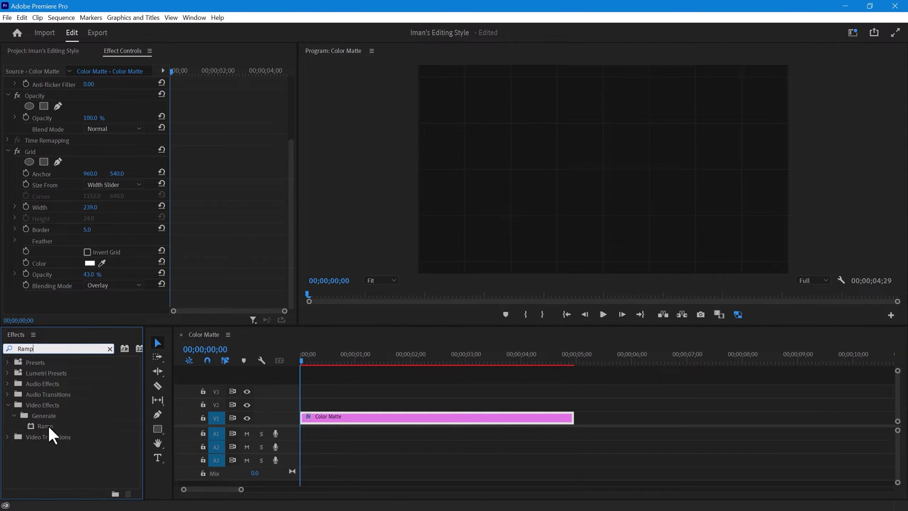
{"action": "left_click_drag", "start_coordinate": [48, 426], "coordinate": [361, 422]}
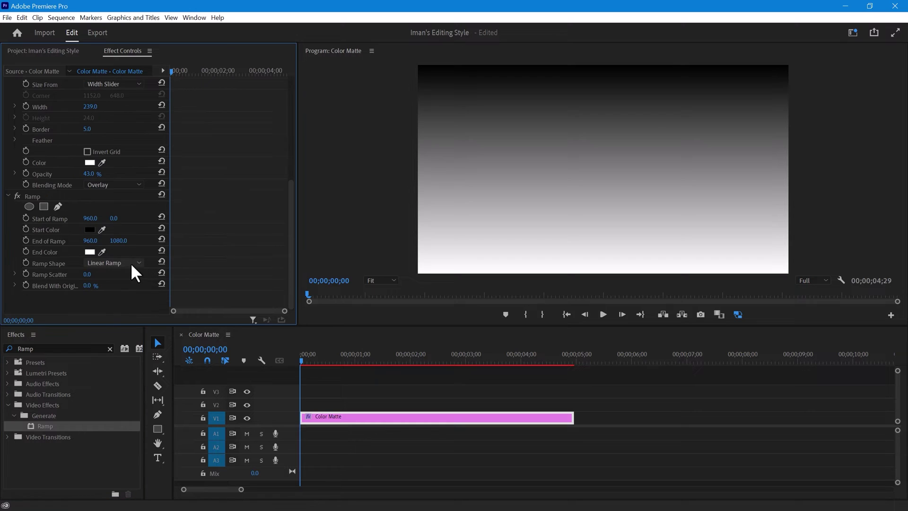
{"action": "left_click", "coordinate": [130, 262]}
{"action": "left_click", "coordinate": [114, 273]}
Set the Ramp's Blend With Original to 80%.
{"action": "left_click", "coordinate": [88, 286]}
{"action": "type", "text": "100"}
{"action": "key", "text": "Return"}
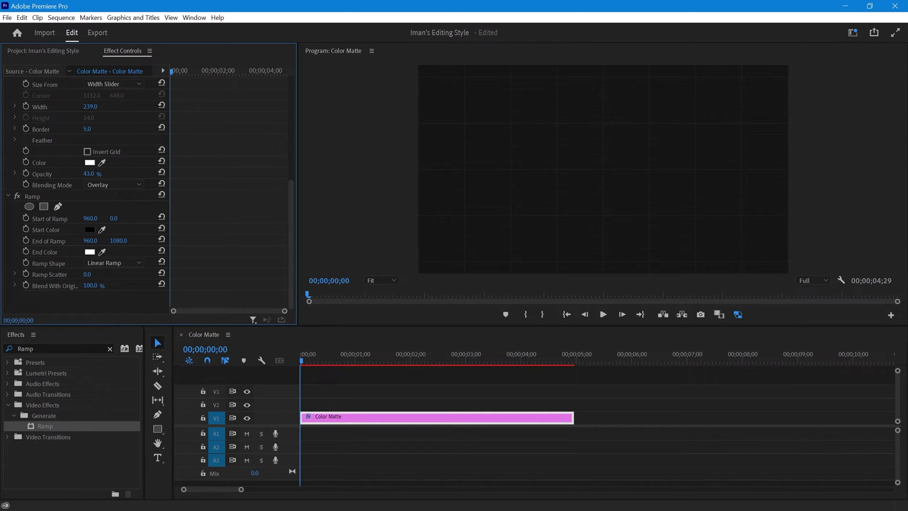
{"action": "type", "text": "80"}
{"action": "key", "text": "Return"}
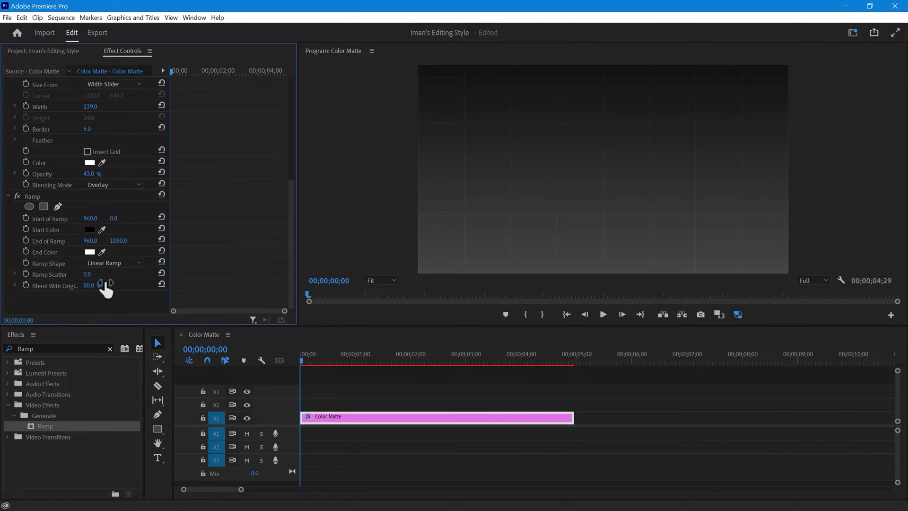
Make the ramp's end colour pure red FD0000 and shift the ramp start horizontally.
{"action": "left_click", "coordinate": [90, 251]}
{"action": "left_click_drag", "start_coordinate": [265, 276], "coordinate": [376, 321]}
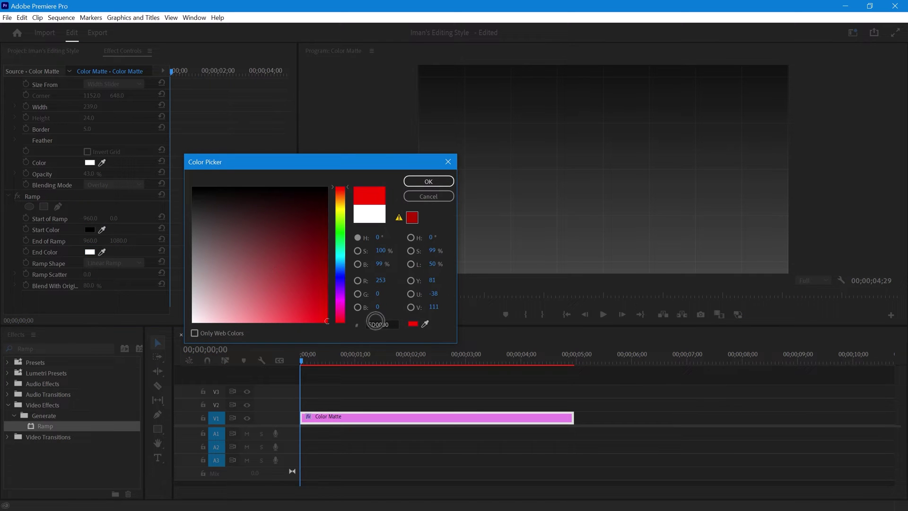
{"action": "left_click", "coordinate": [422, 182]}
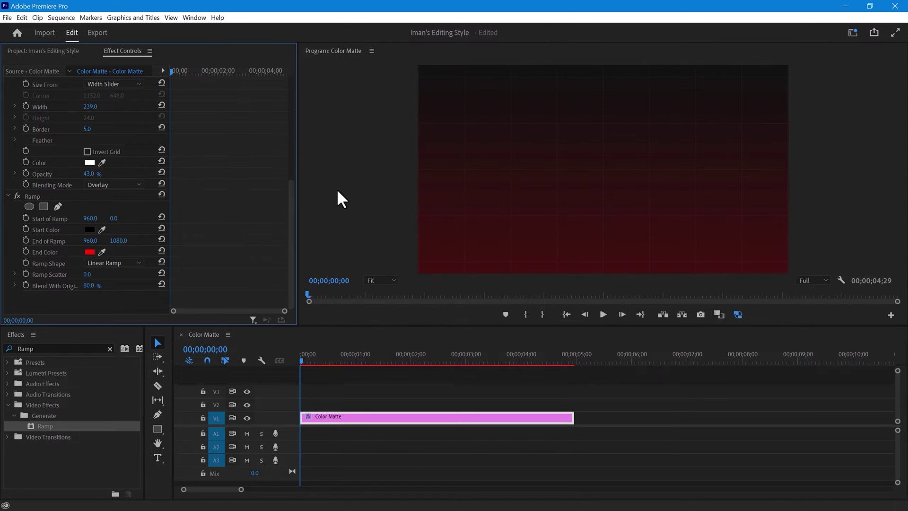
{"action": "mouse_move", "coordinate": [97, 218]}
{"action": "left_mouse_down"}
{"action": "mouse_move", "coordinate": [42, 219]}
{"action": "mouse_move", "coordinate": [99, 218]}
{"action": "left_mouse_up"}
{"action": "mouse_move", "coordinate": [89, 286]}
{"action": "left_mouse_down"}
{"action": "mouse_move", "coordinate": [51, 286]}
{"action": "mouse_move", "coordinate": [89, 286]}
{"action": "left_mouse_up"}
Apply the Noise effect to the Color Matte with an Amount of Noise of 5%.
{"action": "left_click", "coordinate": [110, 349]}
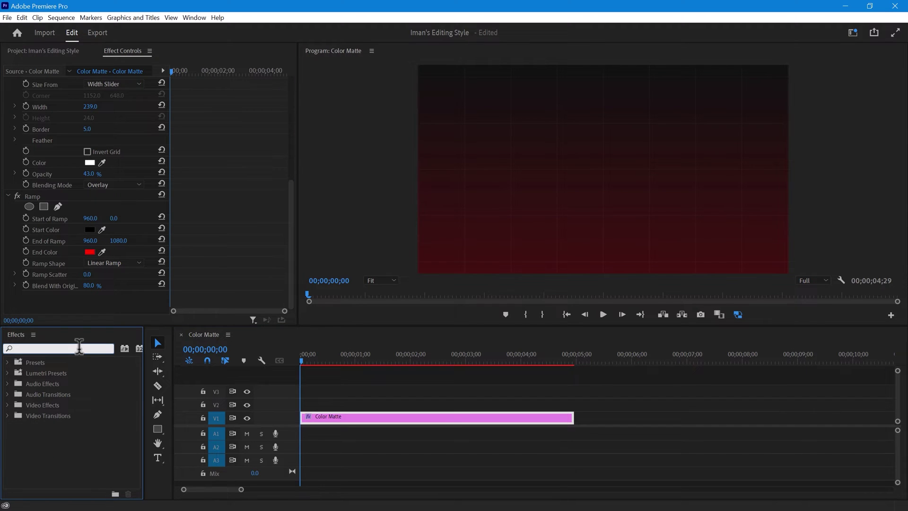
{"action": "type", "text": "noise"}
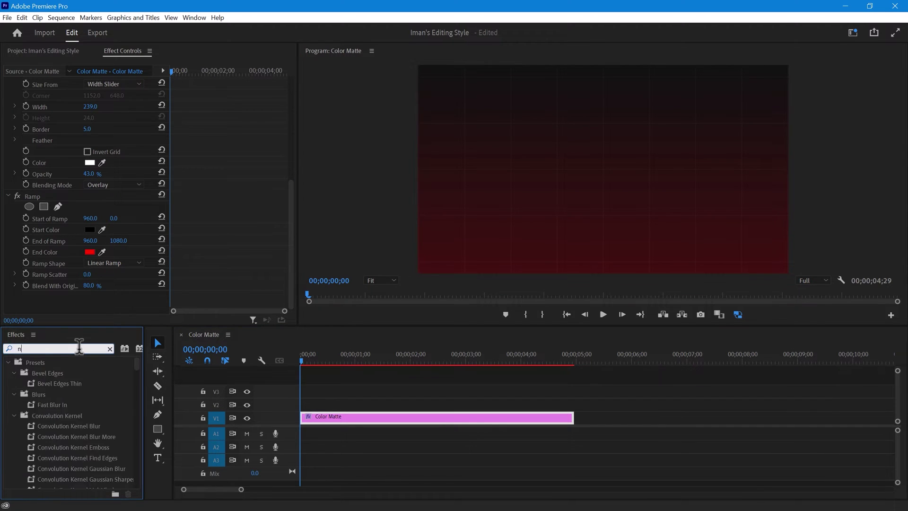
{"action": "scroll", "coordinate": [47, 426], "scroll_direction": "down", "scroll_amount": 3}
{"action": "left_click", "coordinate": [34, 431]}
{"action": "left_click_drag", "start_coordinate": [36, 438], "coordinate": [360, 419]}
{"action": "left_click_drag", "start_coordinate": [291, 232], "coordinate": [287, 278]}
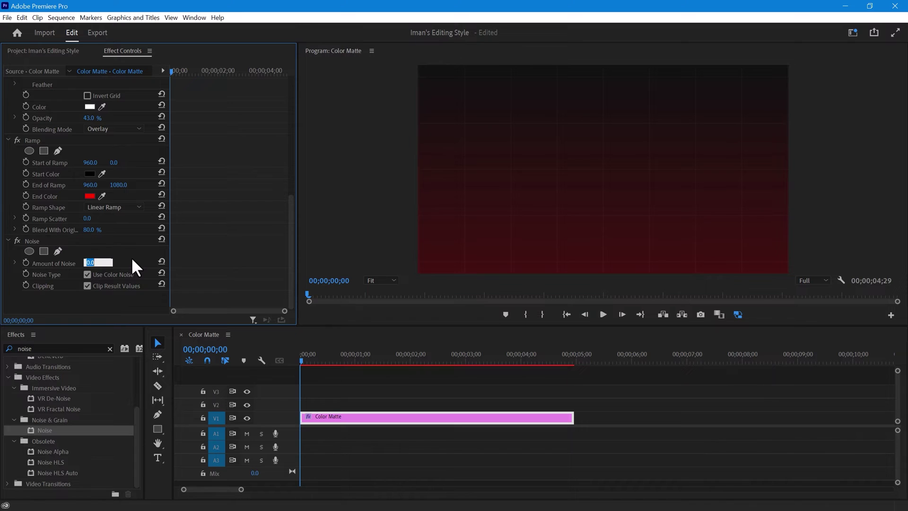
{"action": "type", "text": "5"}
{"action": "key", "text": "Return"}
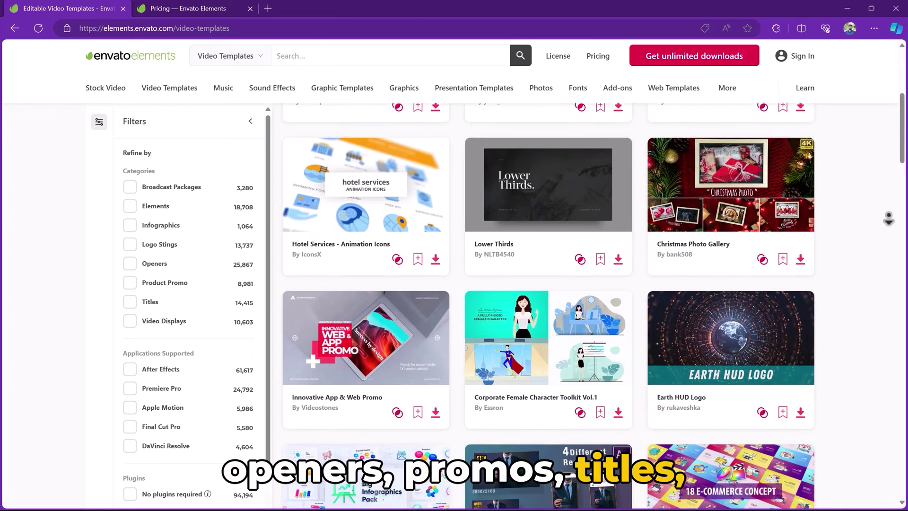
{"action": "scroll", "coordinate": [548, 284], "scroll_direction": "up", "scroll_amount": 4}
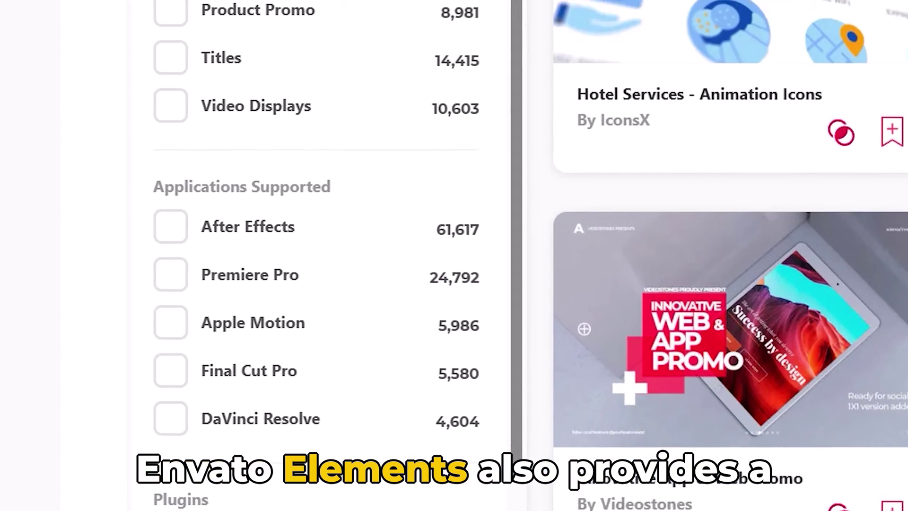
{"action": "scroll", "coordinate": [738, 255], "scroll_direction": "down", "scroll_amount": 3}
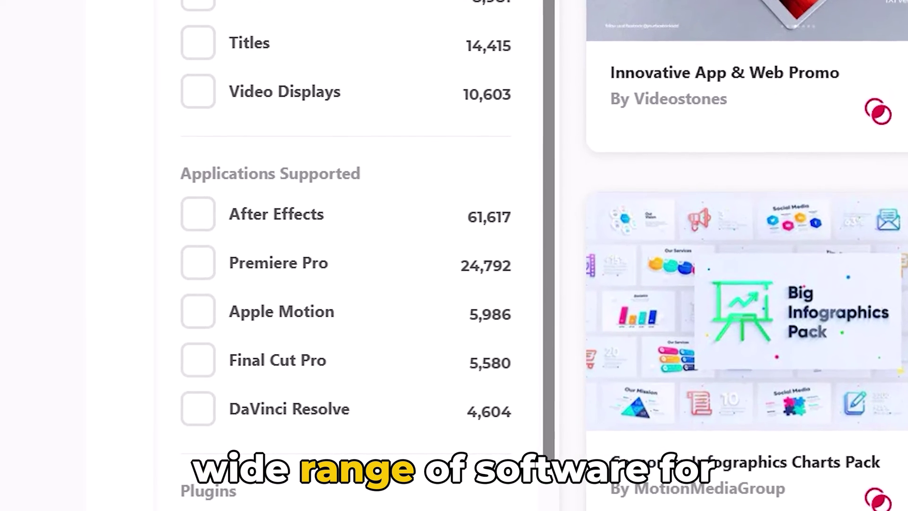
{"action": "scroll", "coordinate": [757, 255], "scroll_direction": "down", "scroll_amount": 4}
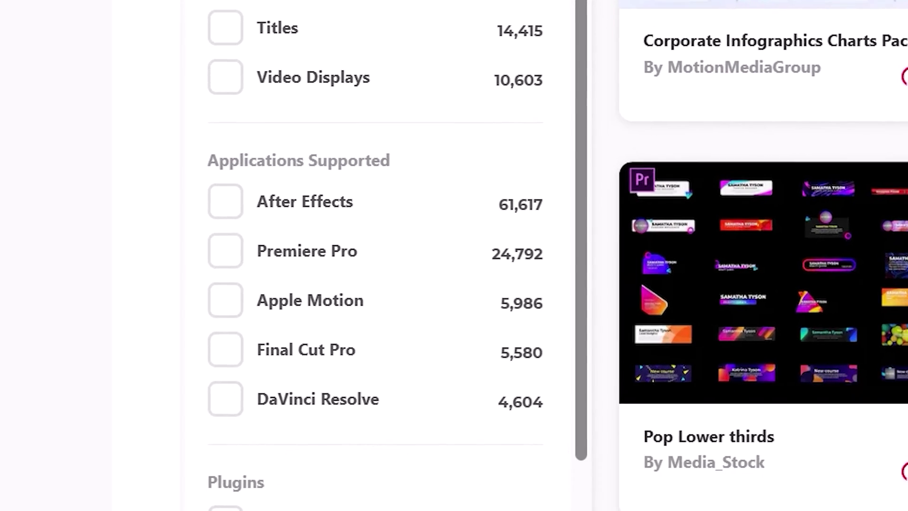
{"action": "mouse_move", "coordinate": [108, 118]}
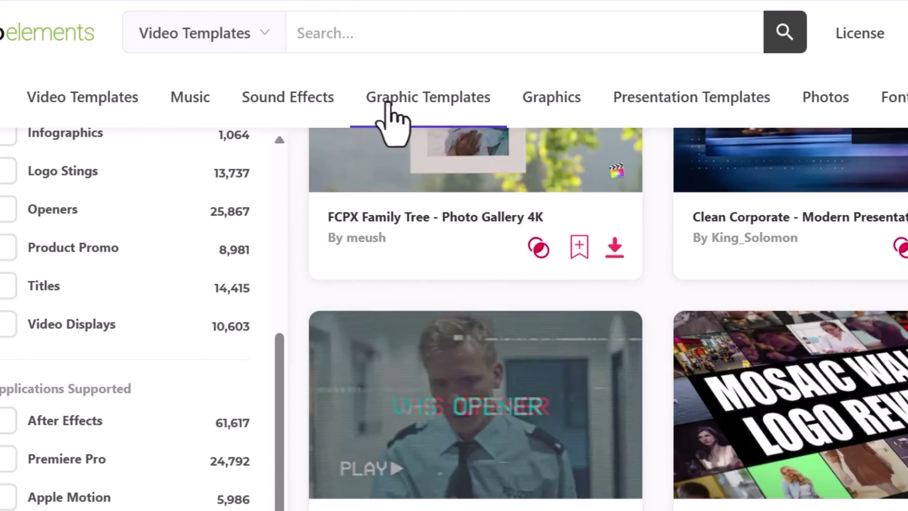
{"action": "mouse_move", "coordinate": [716, 125]}
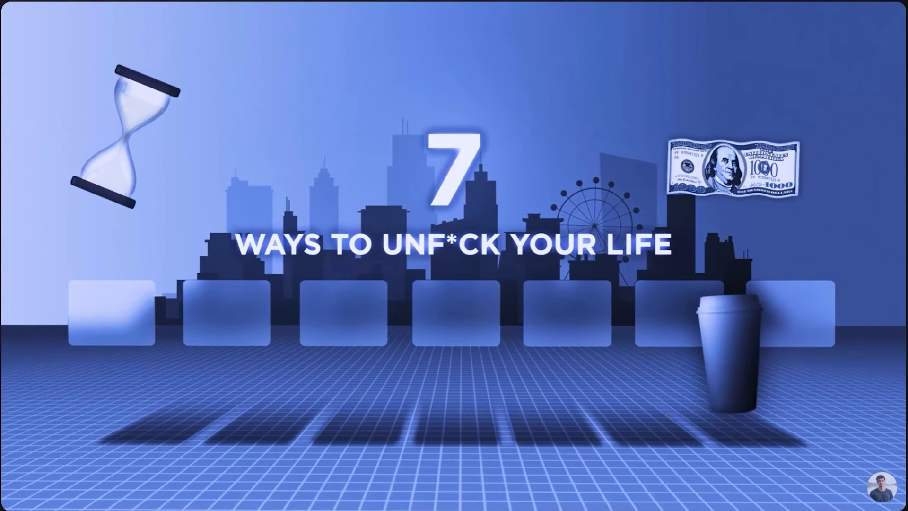
Create an Adjustment Layer and place it on the track above KeyPoints.mp4.
{"action": "right_click", "coordinate": [215, 179]}
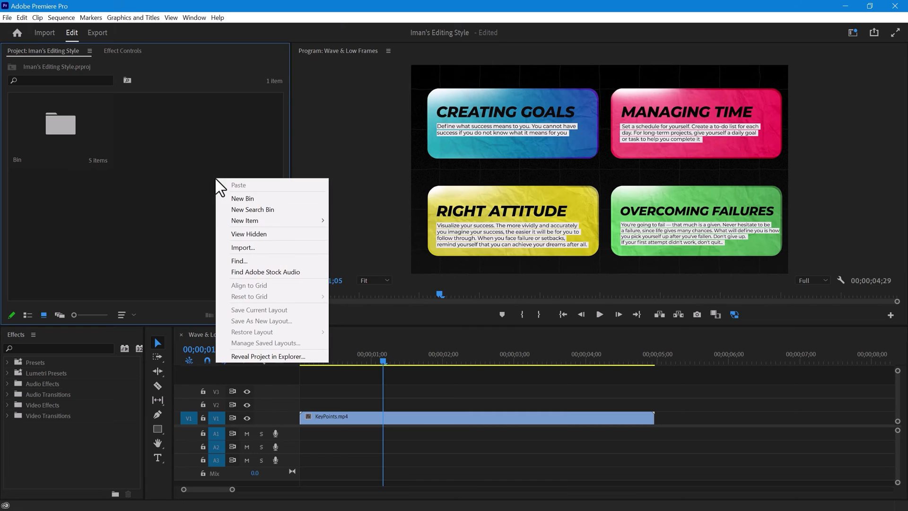
{"action": "mouse_move", "coordinate": [312, 220]}
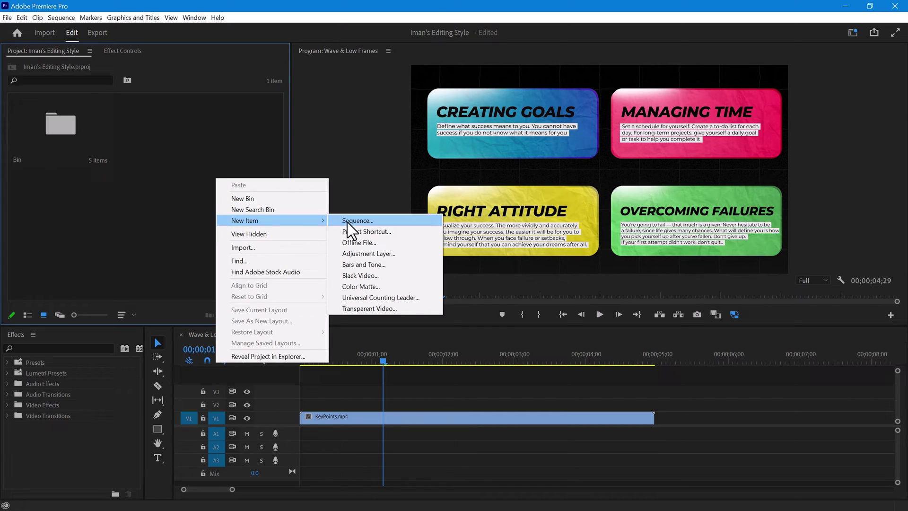
{"action": "left_click", "coordinate": [407, 253]}
{"action": "left_click", "coordinate": [471, 297]}
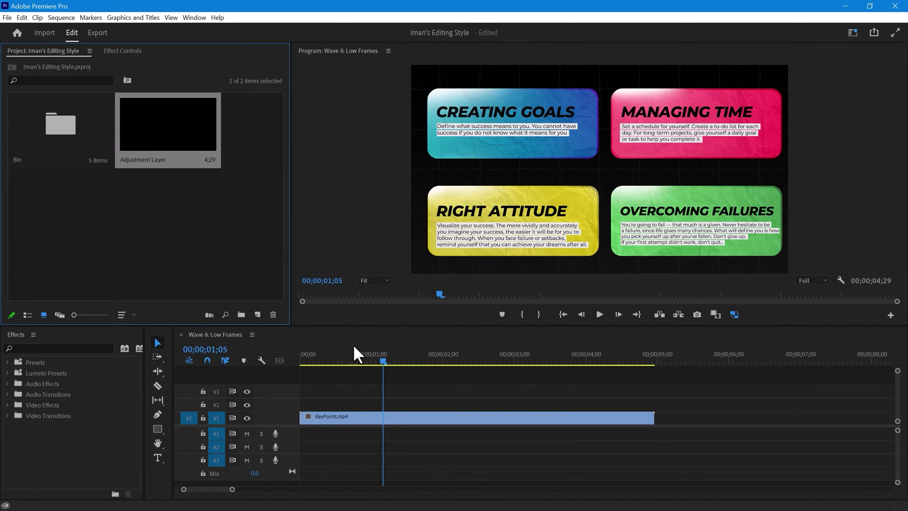
{"action": "left_click_drag", "start_coordinate": [358, 354], "coordinate": [319, 416]}
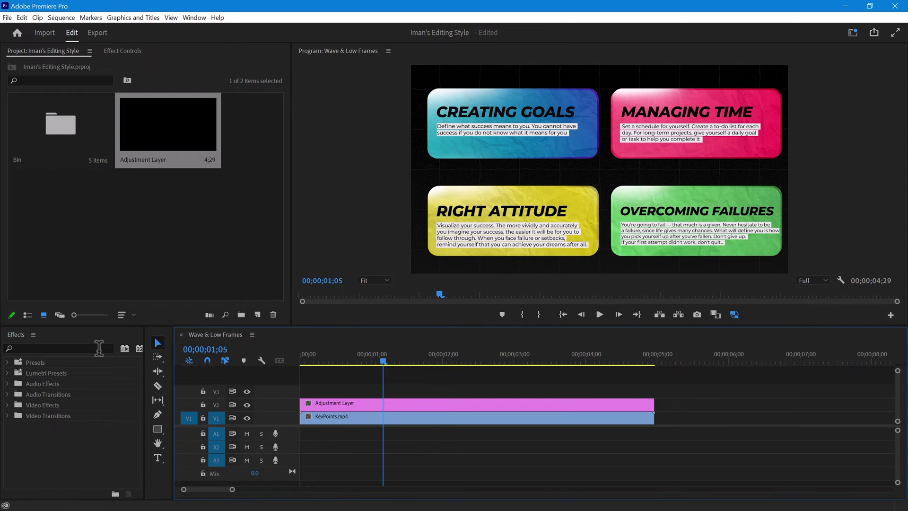
{"action": "left_click", "coordinate": [99, 348]}
Apply Turbulent Displace to the adjustment layer with Amount 10 and Size 50.
{"action": "type", "text": "Turbu"}
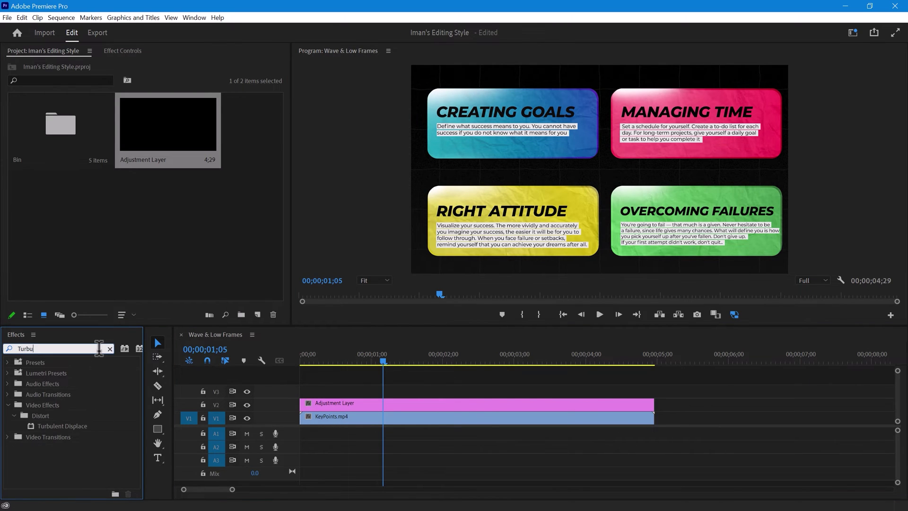
{"action": "left_click_drag", "start_coordinate": [97, 426], "coordinate": [369, 409]}
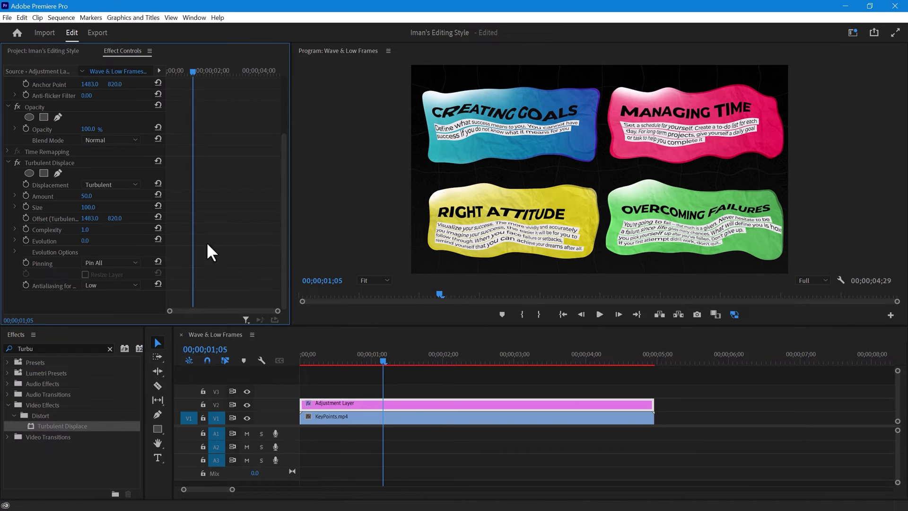
{"action": "left_click", "coordinate": [102, 195]}
{"action": "type", "text": "10"}
{"action": "key", "text": "Tab"}
{"action": "type", "text": "50"}
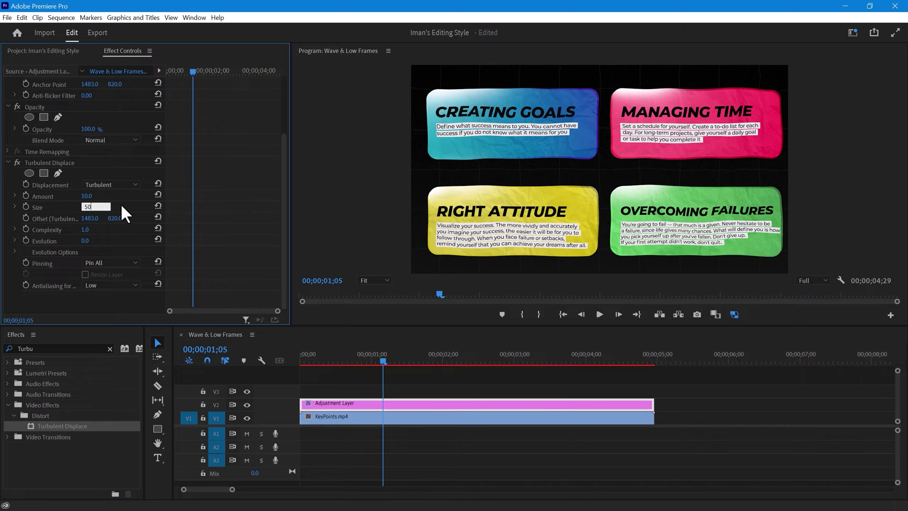
{"action": "key", "text": "Return"}
Keyframe Evolution at 0;00 and raise it near the clip's end.
{"action": "key", "text": "Home"}
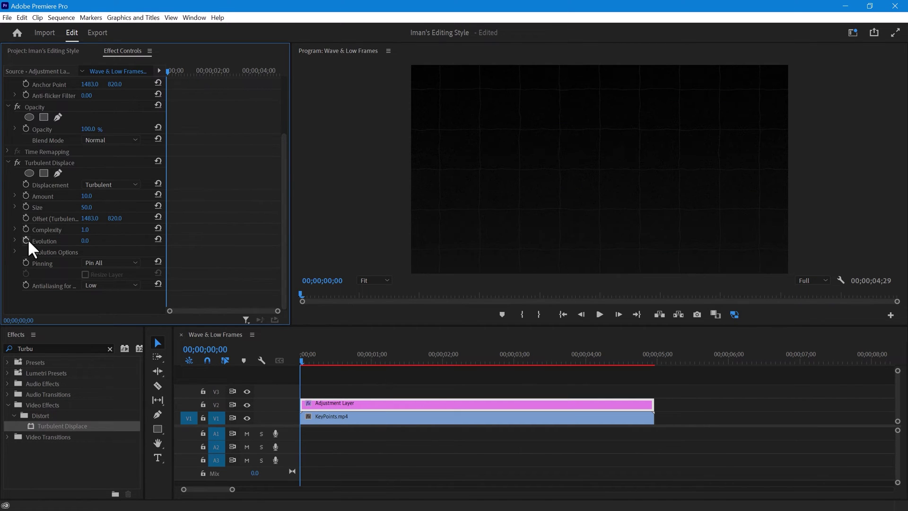
{"action": "left_click", "coordinate": [26, 240]}
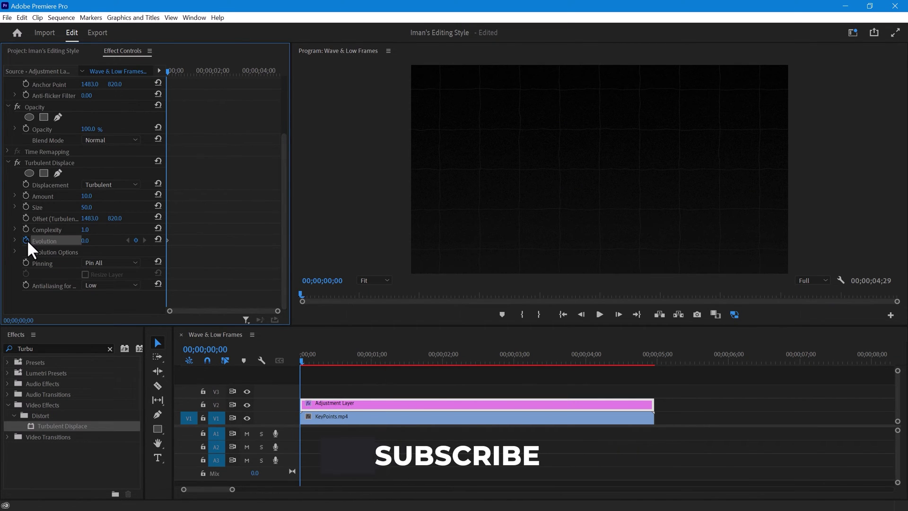
{"action": "left_click_drag", "start_coordinate": [166, 72], "coordinate": [263, 87]}
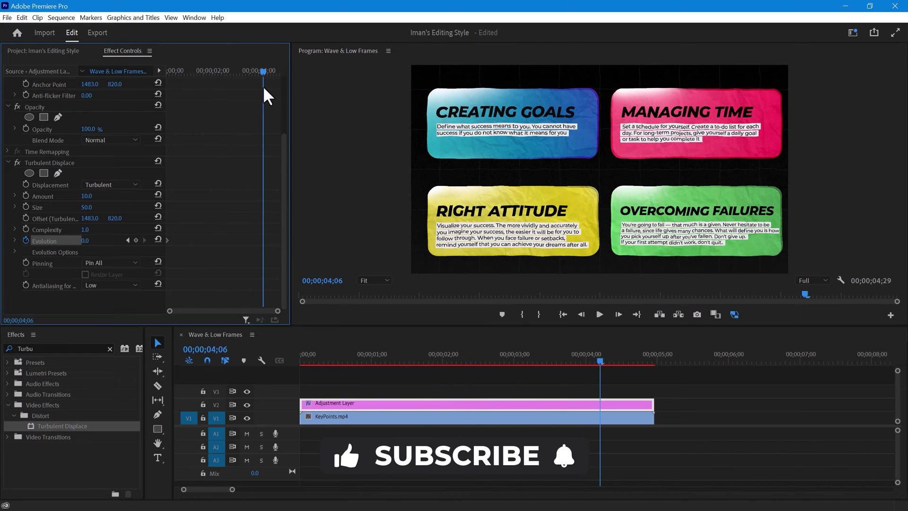
{"action": "left_click_drag", "start_coordinate": [86, 242], "coordinate": [286, 241]}
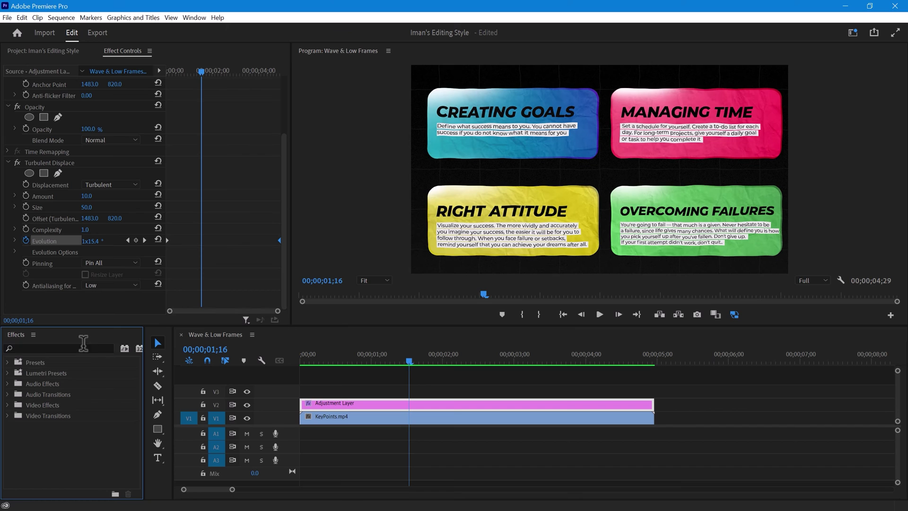
Add Posterize Time at frame rate 10 to the adjustment layer, then play it in a maximized Program Monitor.
{"action": "left_click", "coordinate": [84, 346]}
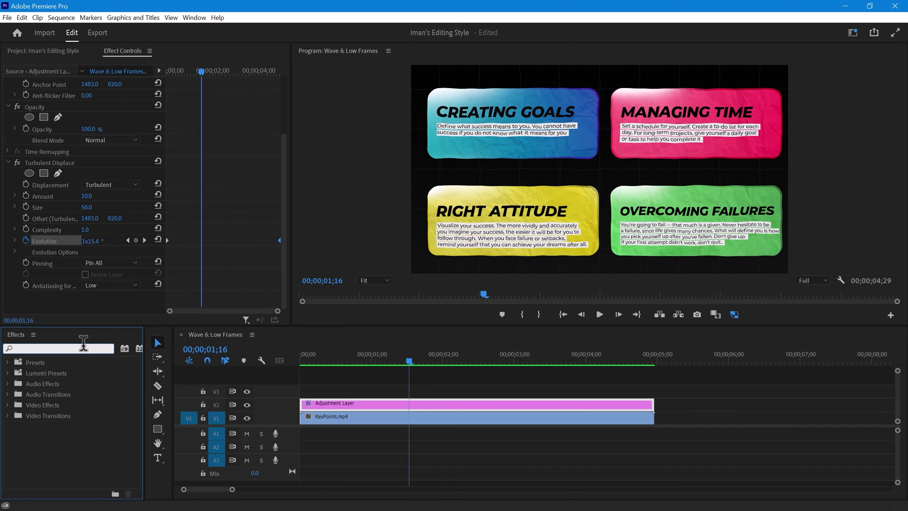
{"action": "type", "text": "Post"}
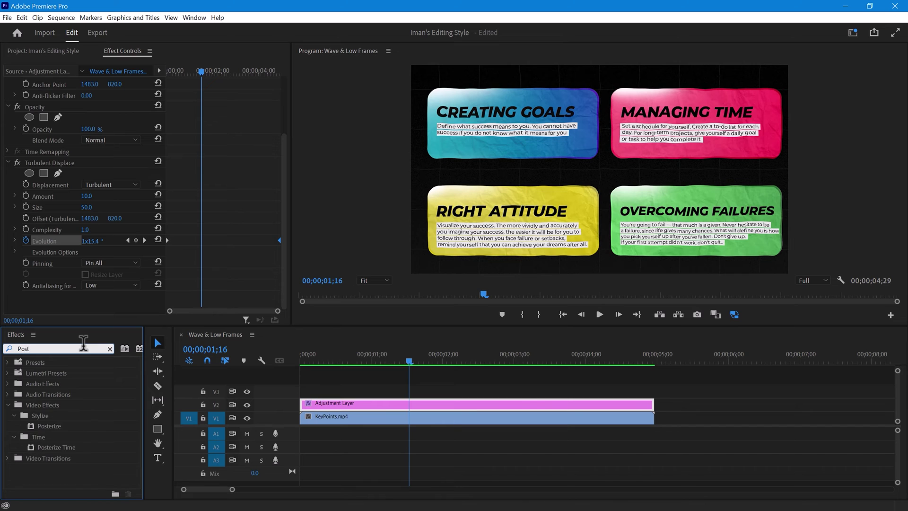
{"action": "left_click_drag", "start_coordinate": [67, 448], "coordinate": [423, 405]}
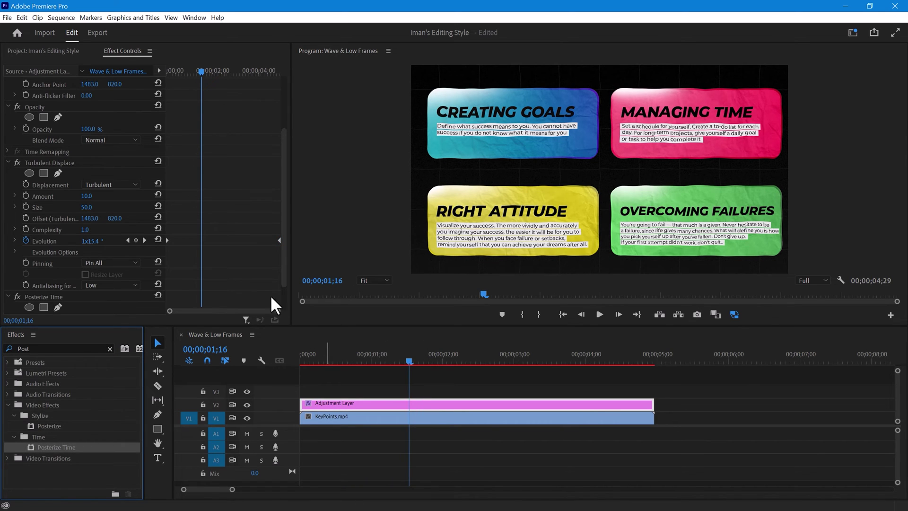
{"action": "left_click_drag", "start_coordinate": [286, 172], "coordinate": [283, 201]}
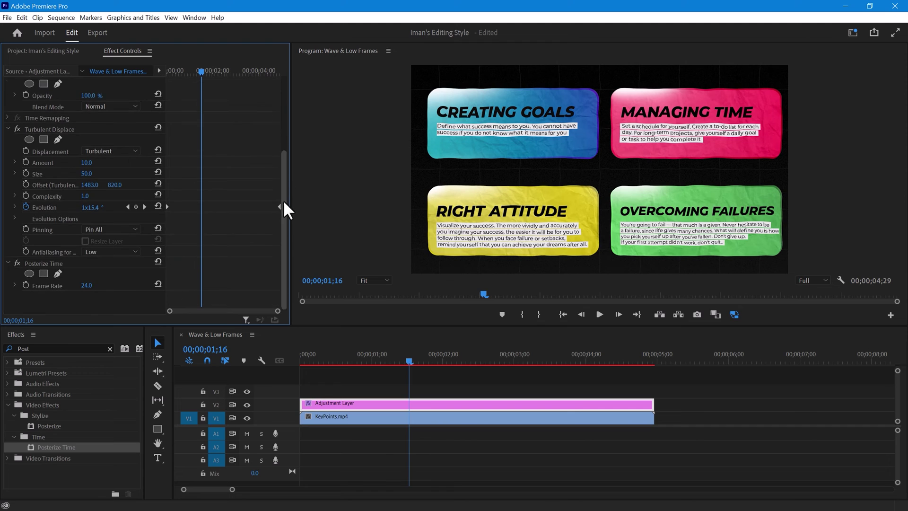
{"action": "left_click", "coordinate": [106, 287]}
{"action": "type", "text": "10"}
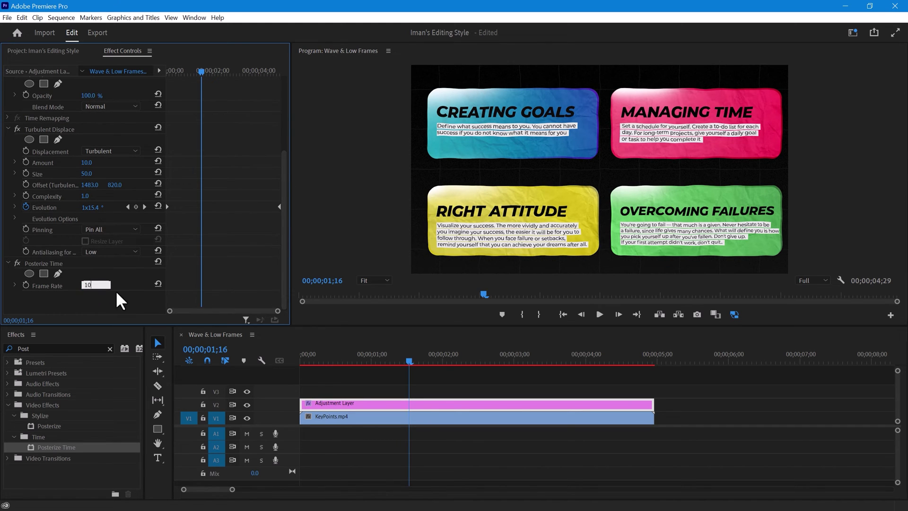
{"action": "key", "text": "Return"}
{"action": "key", "text": "grave"}
{"action": "key", "text": "space"}
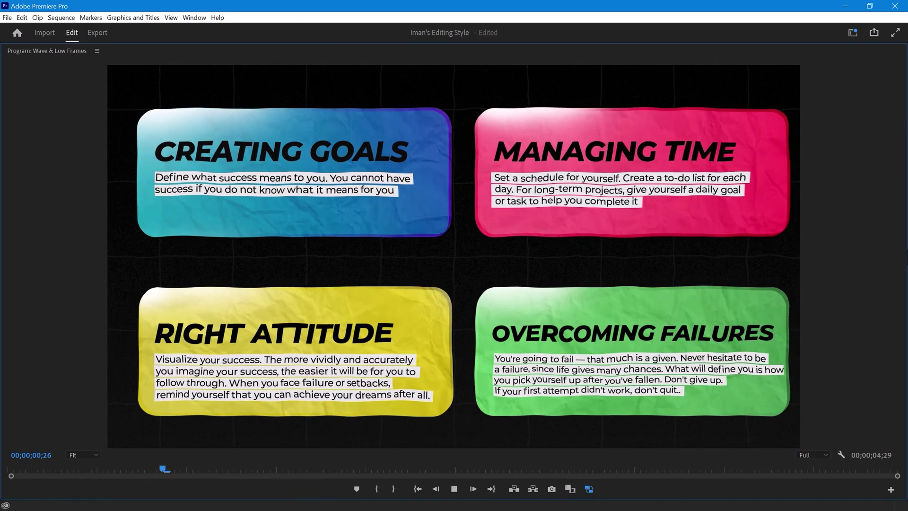